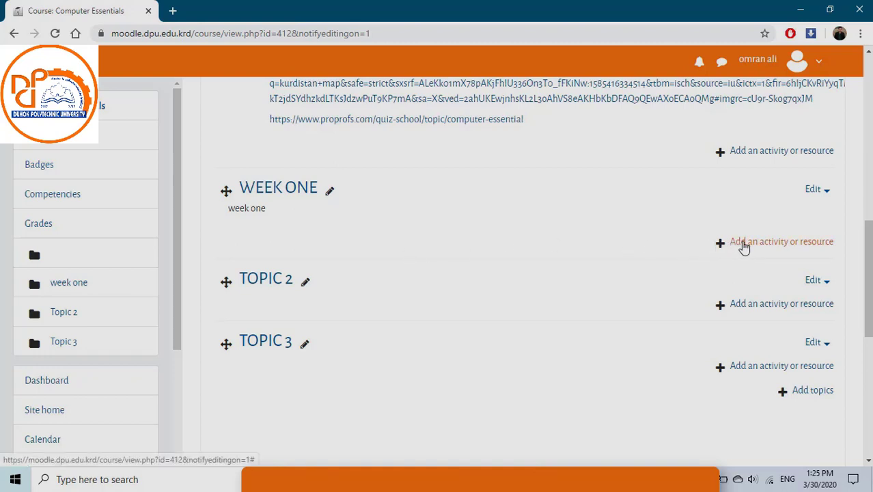
# Add a new Assignment activity to the WEEK ONE section of the course
pyautogui.click(743, 248)
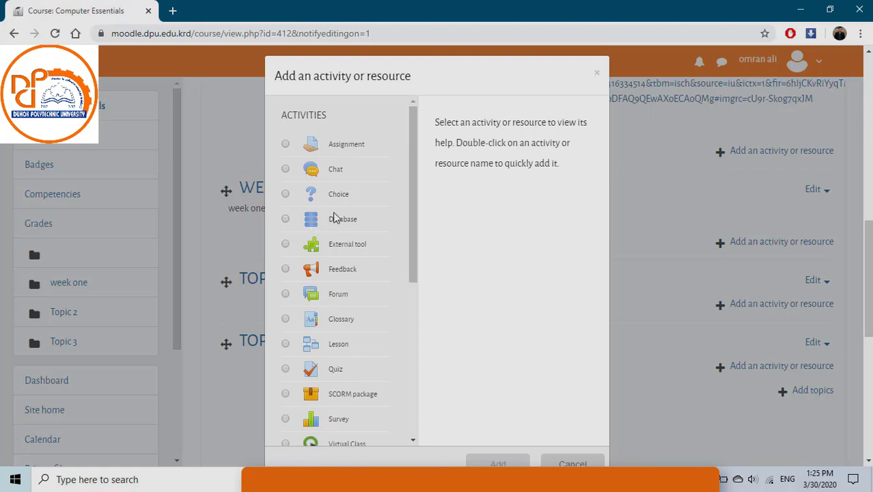
pyautogui.click(285, 145)
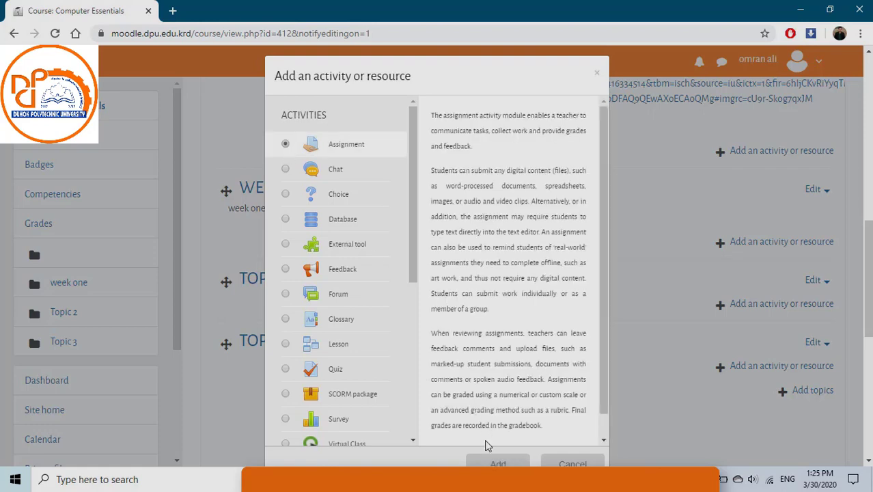
pyautogui.doubleClick(321, 149)
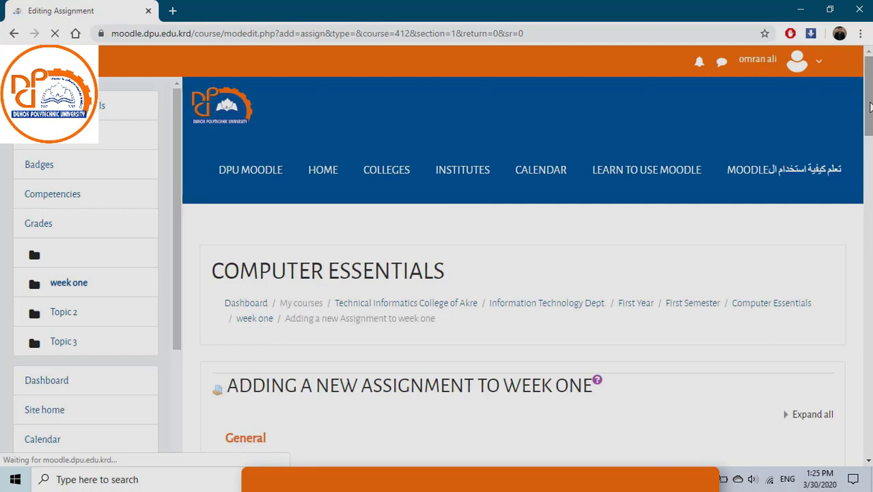
# Collapse the Availability and Submission types sections of the assignment form, keeping the General section expanded
pyautogui.scroll(-3, 770, 140)
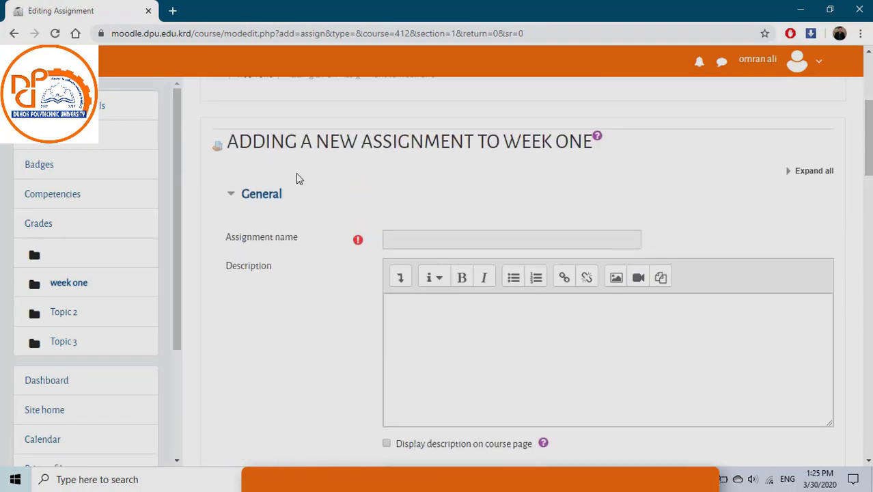
pyautogui.click(233, 200)
pyautogui.click(234, 240)
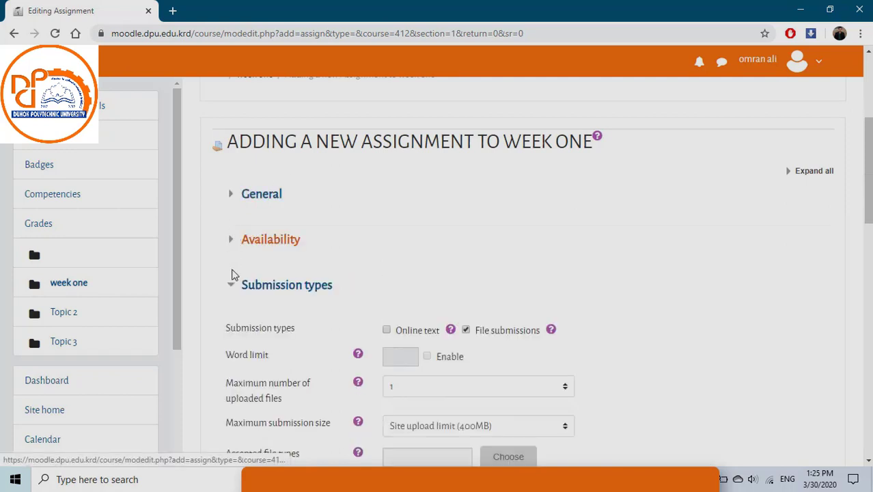
pyautogui.click(232, 285)
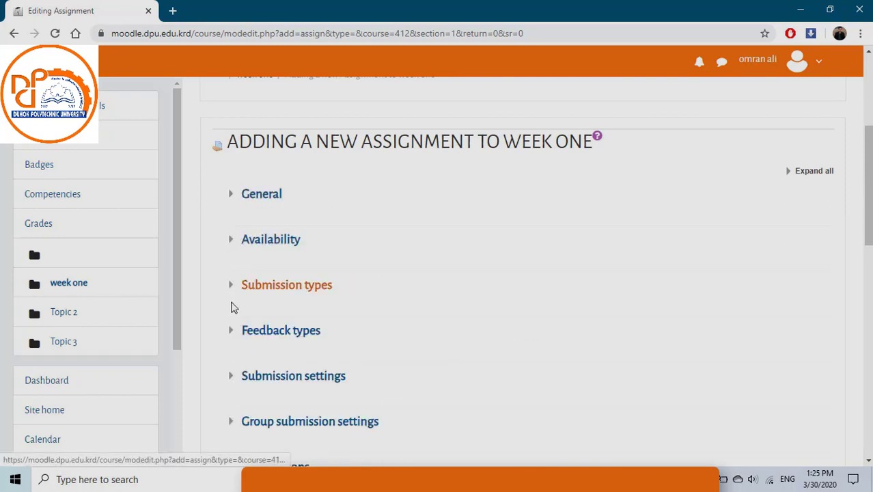
pyautogui.click(231, 196)
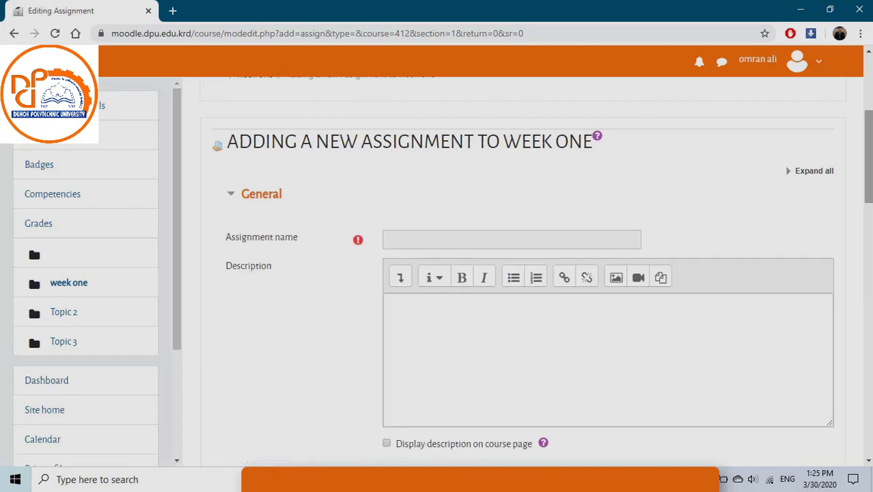
# Name the assignment "Assignment 1"
pyautogui.moveTo(869, 144); pyautogui.dragTo(869, 156)
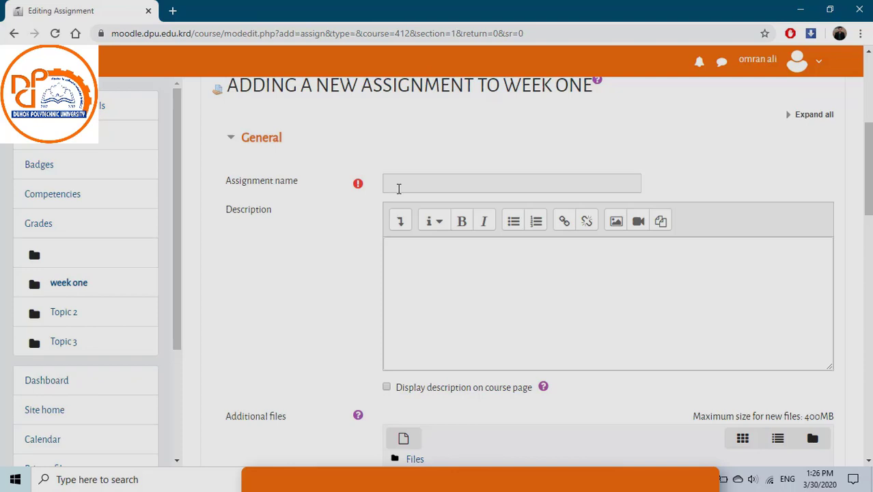
pyautogui.click(408, 185)
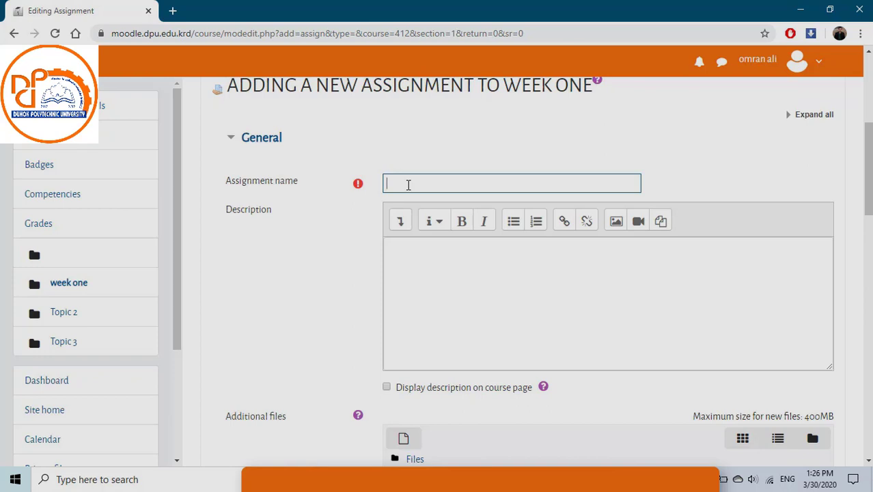
pyautogui.write('Assignment 1')
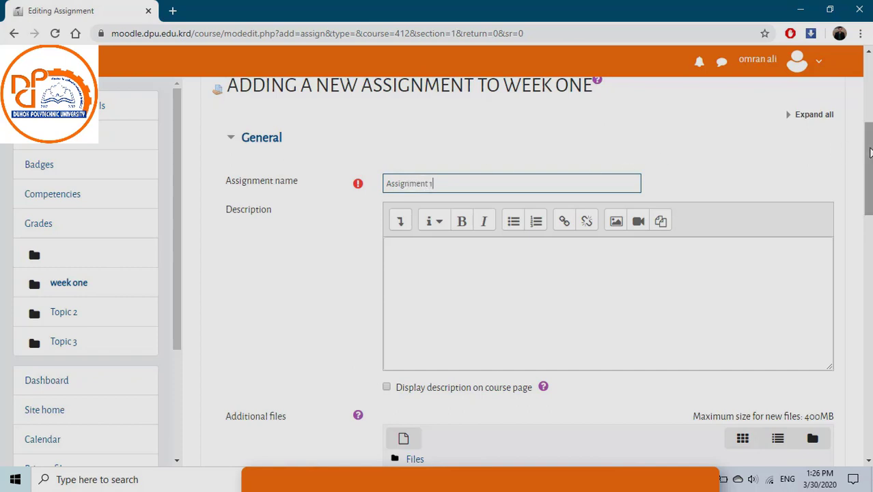
# Enter the description "What is the difference between an INPUT and an OUTPUT? Give at least one example for each." and display it on the course page
pyautogui.scroll(-1, 866, 154)
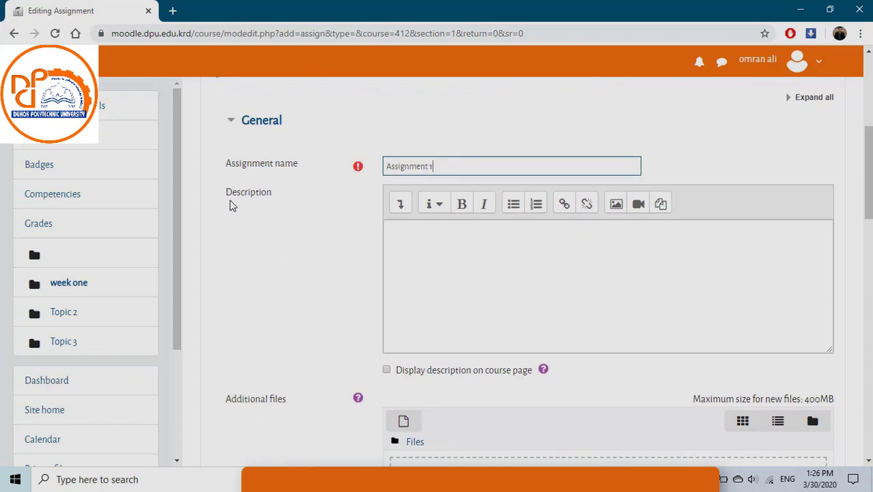
pyautogui.click(425, 230)
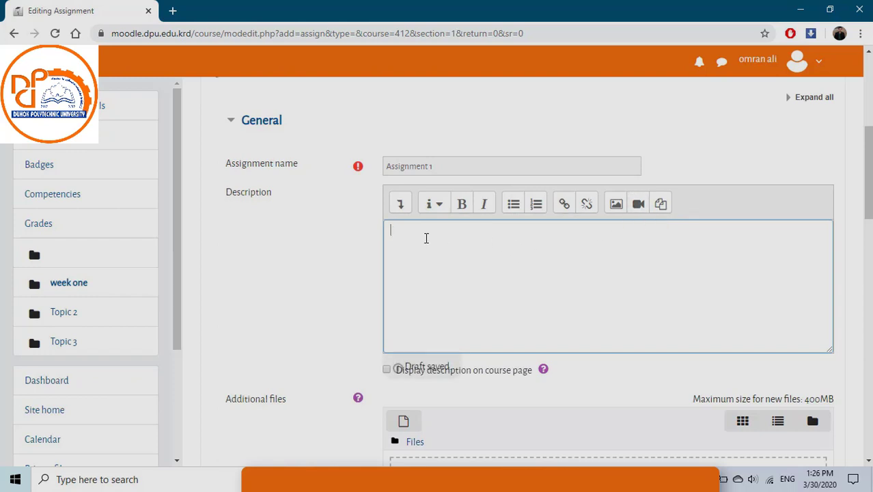
pyautogui.write('What is the difference between an INPUT and an OUTPUT? Give at least one example for each.')
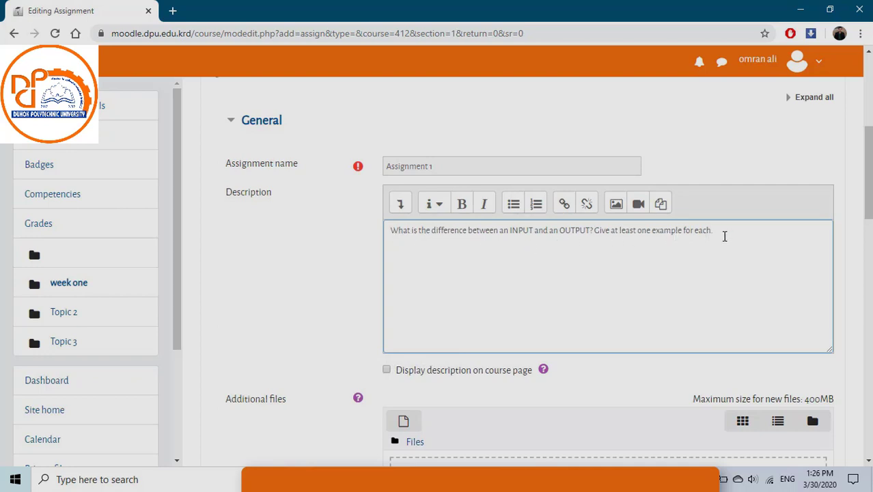
pyautogui.moveTo(870, 191); pyautogui.dragTo(872, 207)
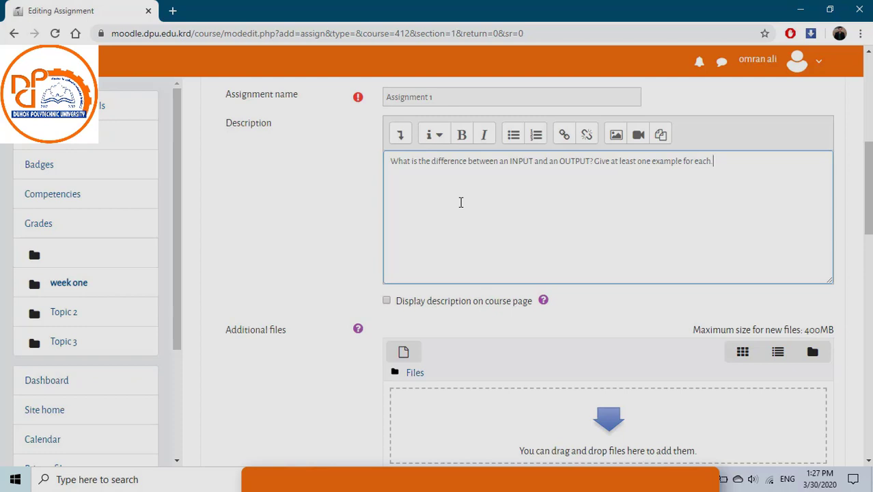
pyautogui.click(386, 302)
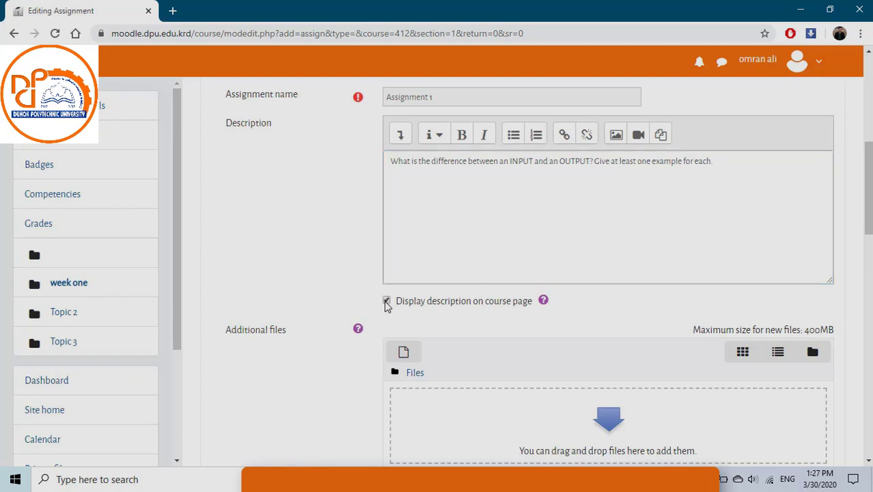
# Upload Assignment.txt from the Desktop as an additional file for the assignment
pyautogui.moveTo(865, 161); pyautogui.dragTo(870, 186)
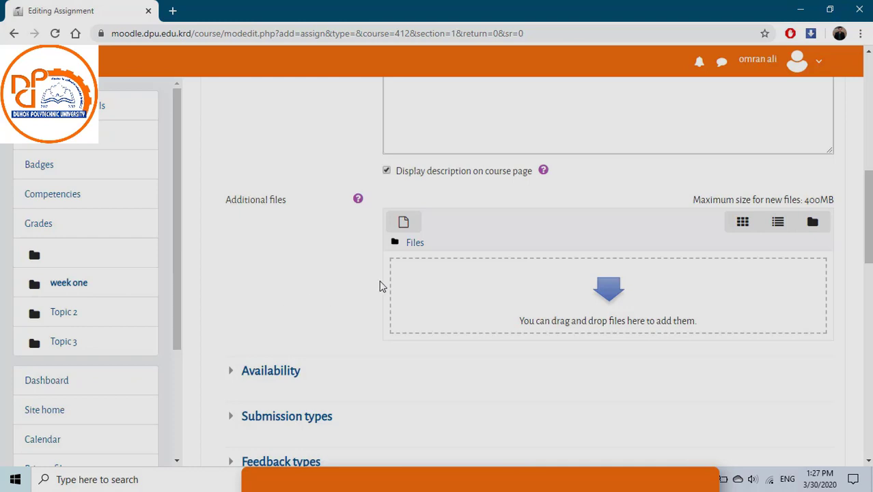
pyautogui.click(404, 224)
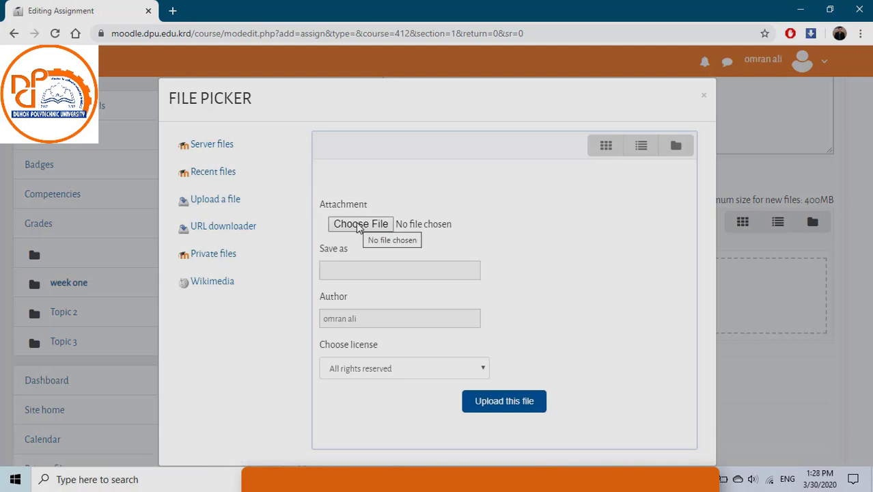
pyautogui.click(358, 225)
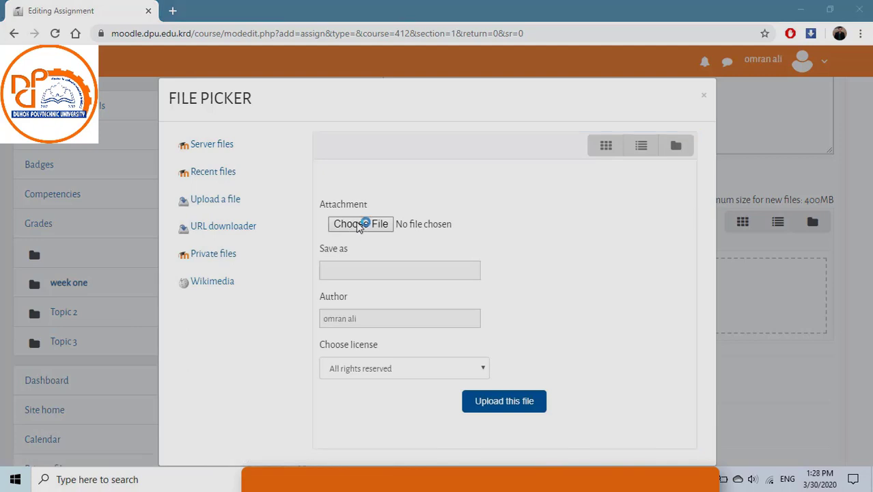
pyautogui.moveTo(476, 102); pyautogui.dragTo(478, 139)
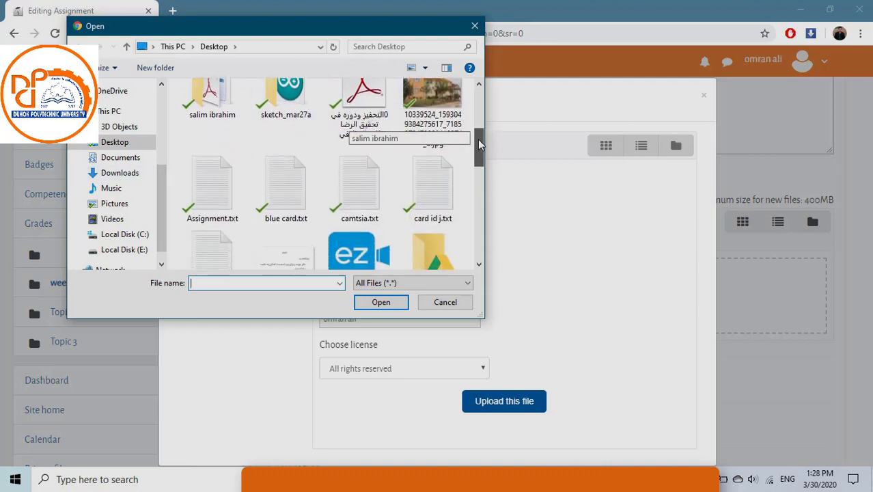
pyautogui.click(232, 186)
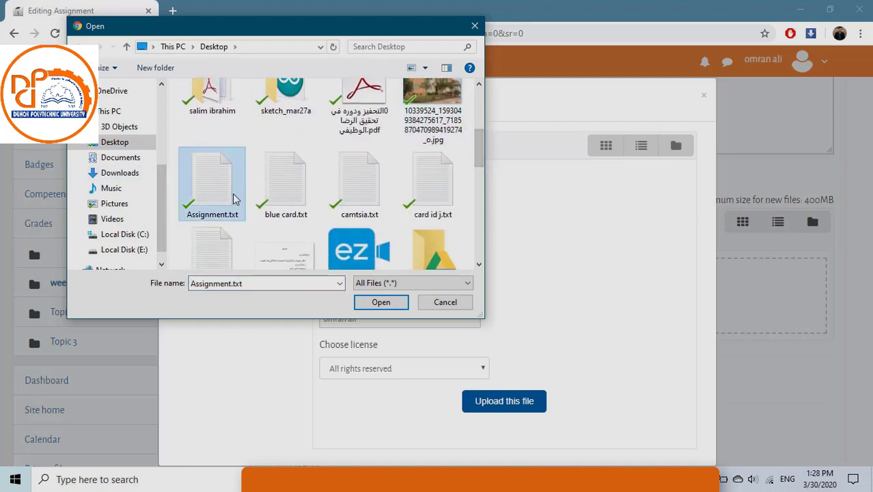
pyautogui.click(381, 302)
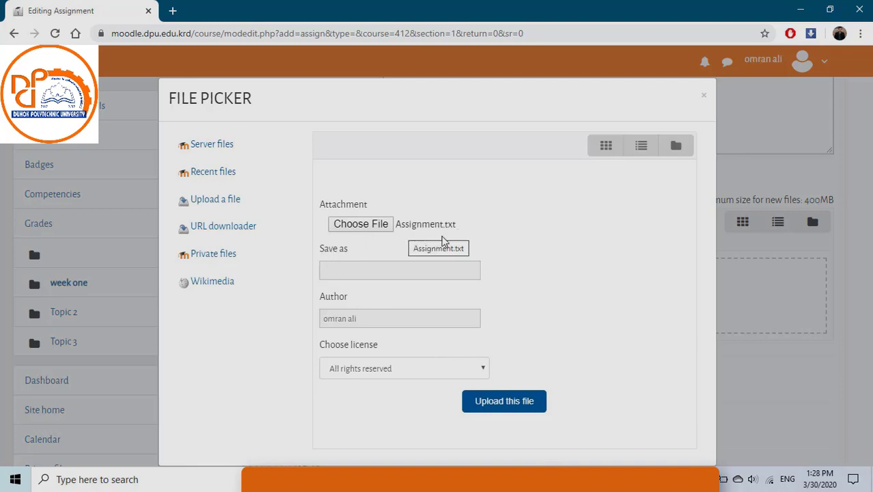
pyautogui.click(344, 272)
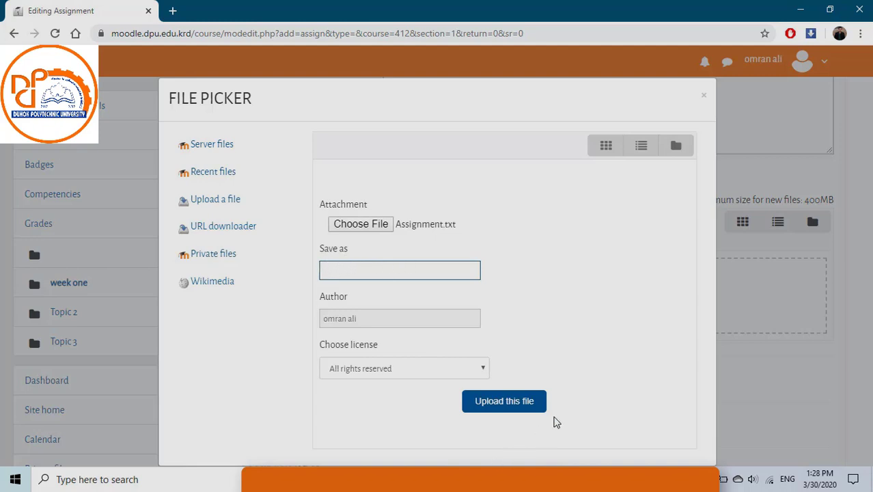
pyautogui.click(494, 406)
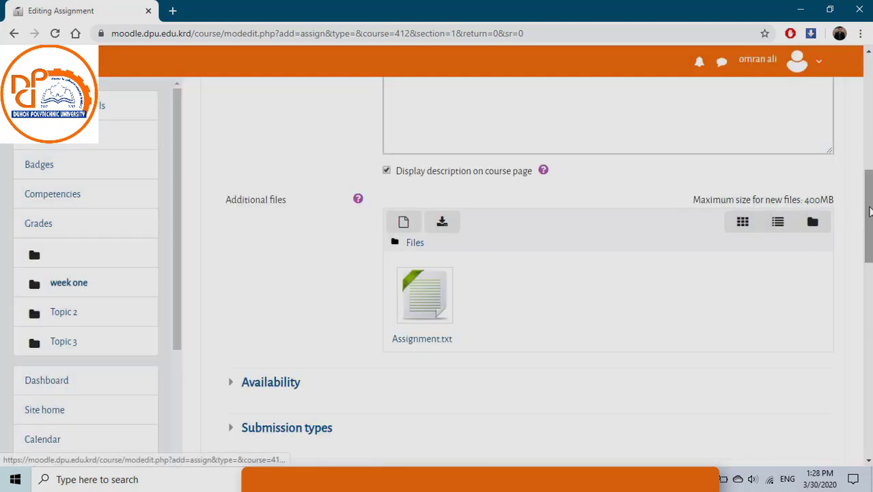
# Expand the Availability settings and set the hour from which submissions are allowed to 15
pyautogui.scroll(-1, 868, 219)
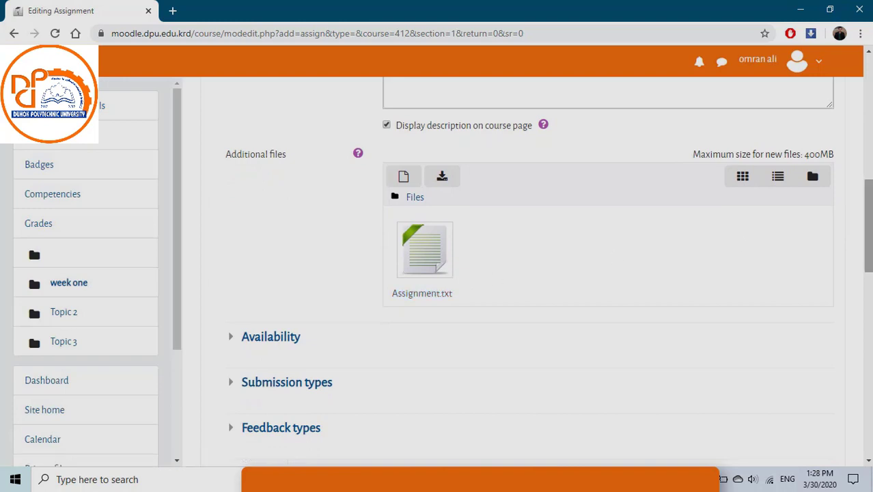
pyautogui.scroll(-1, 868, 226)
pyautogui.scroll(-1, 868, 232)
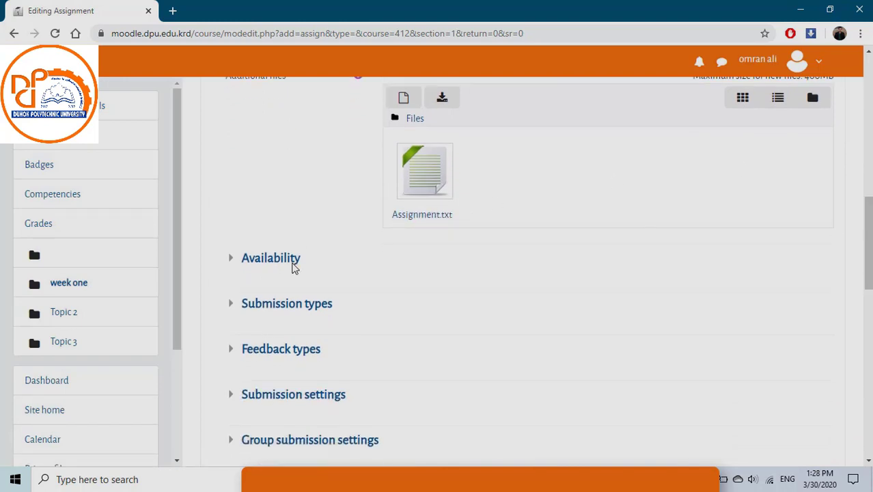
pyautogui.click(232, 261)
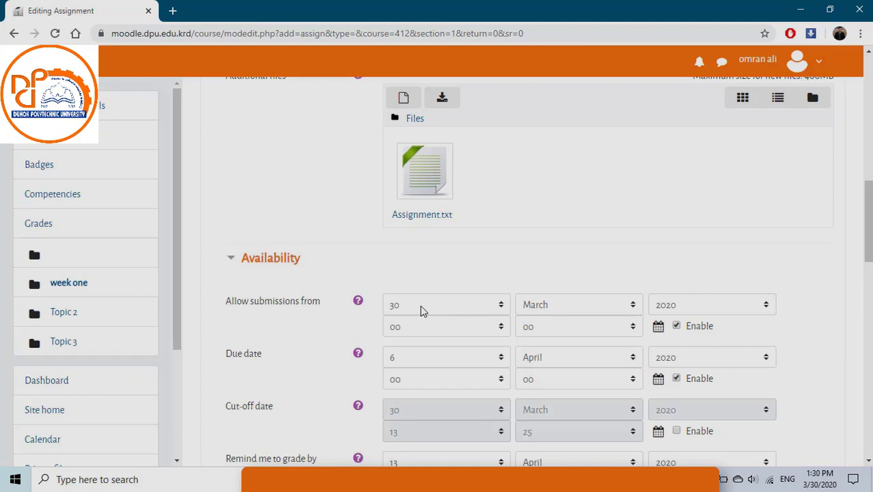
pyautogui.click(416, 328)
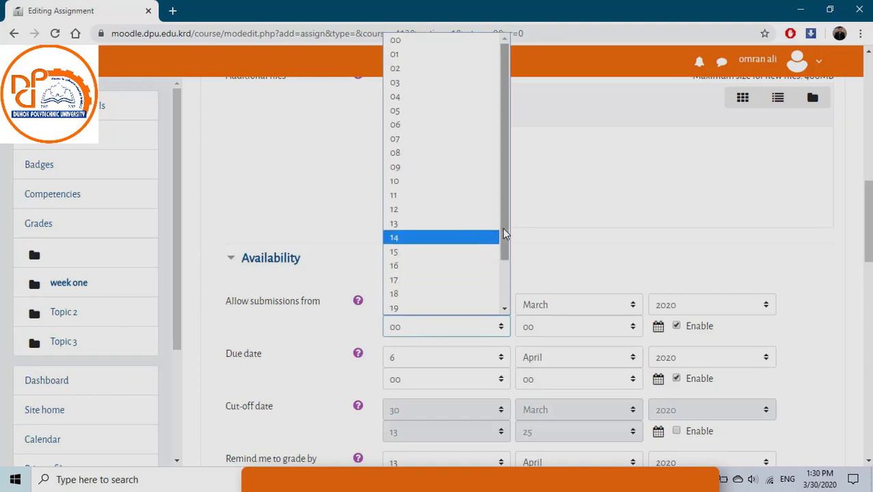
pyautogui.moveTo(501, 234); pyautogui.dragTo(501, 237)
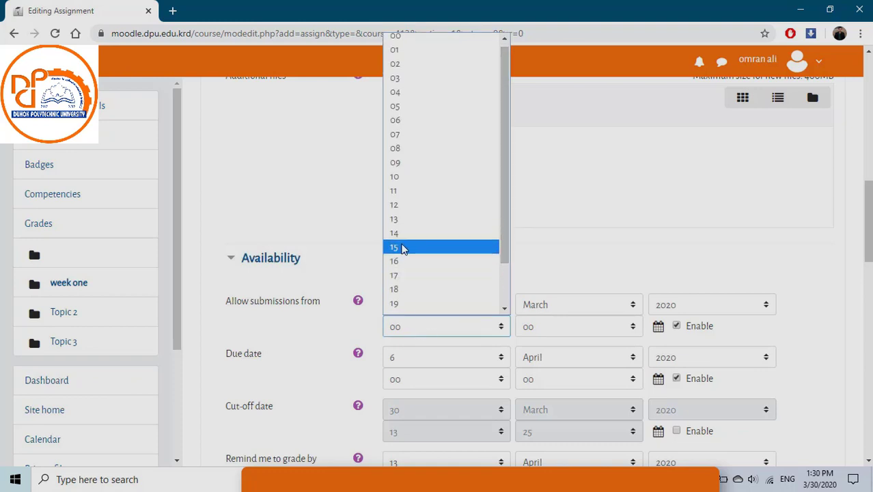
pyautogui.click(403, 249)
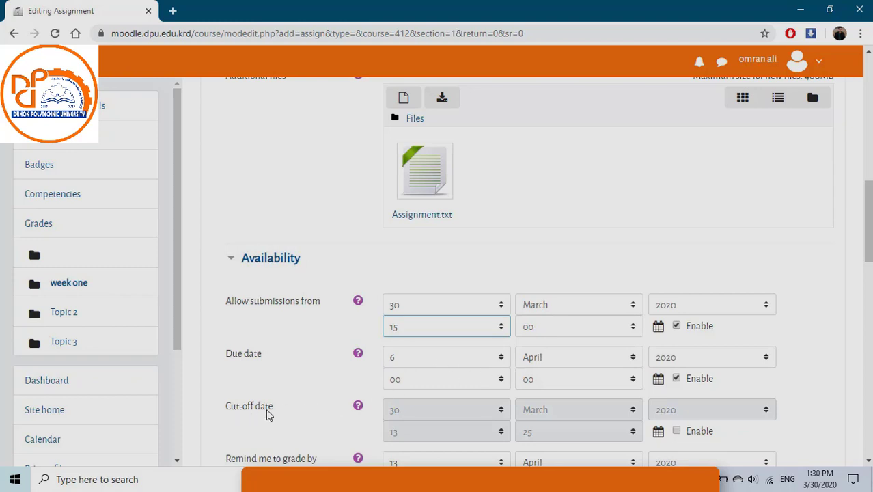
# Enable the cut-off date and set its day and month to 7 April
pyautogui.scroll(-2, 867, 232)
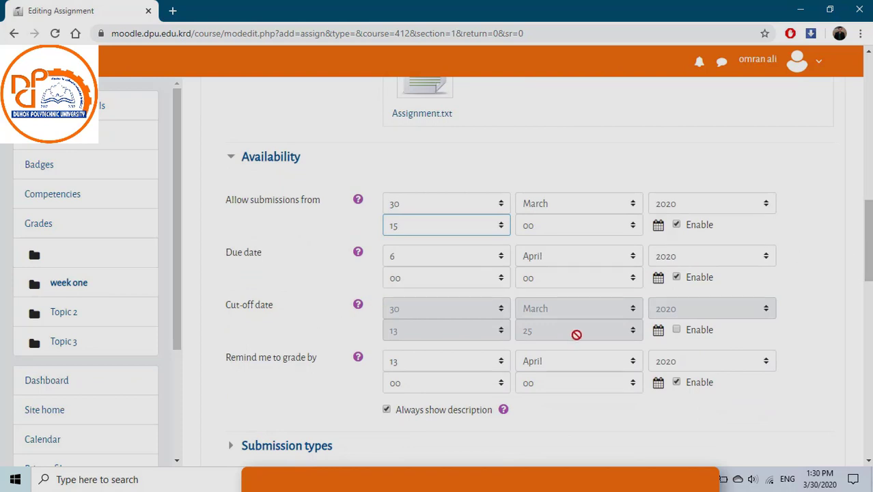
pyautogui.click(678, 330)
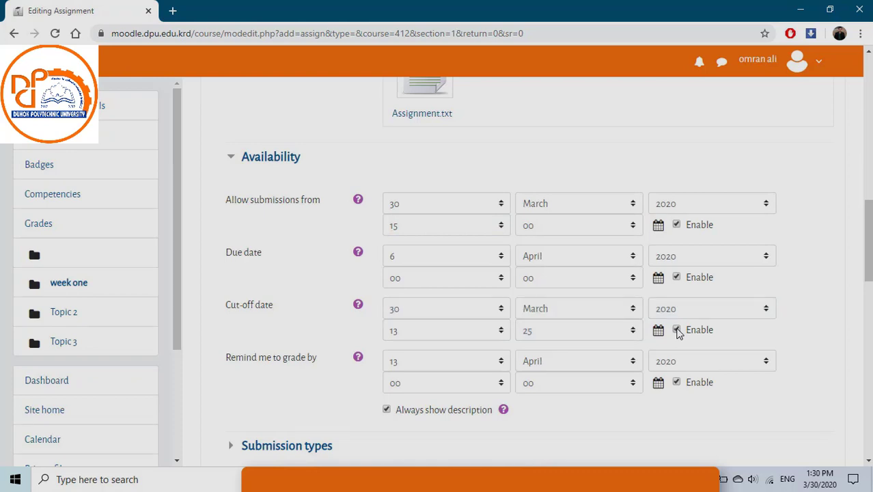
pyautogui.click(421, 313)
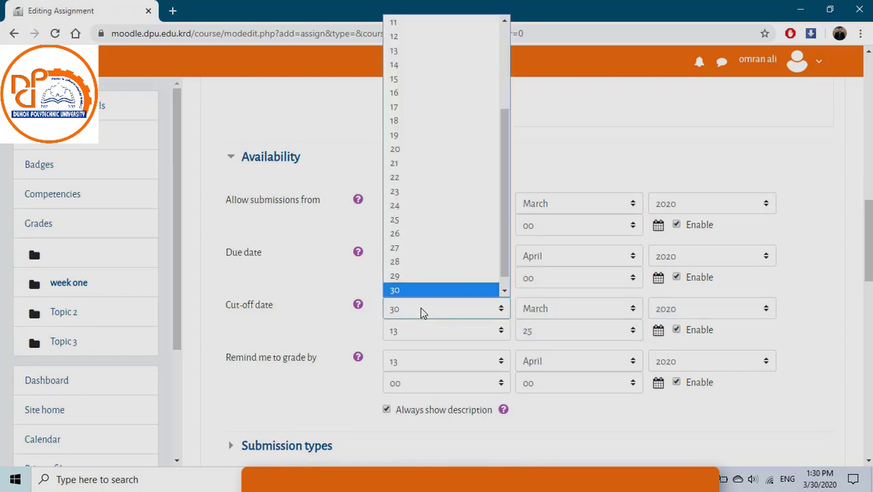
pyautogui.moveTo(506, 140); pyautogui.dragTo(488, 69)
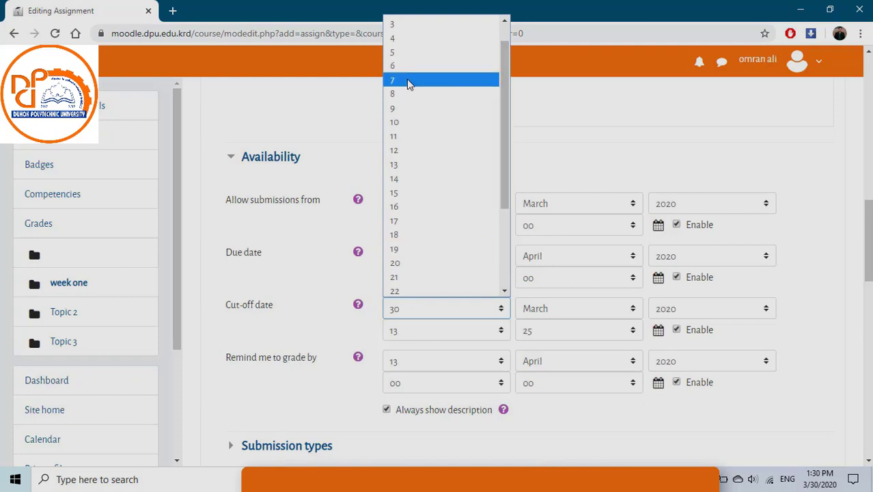
pyautogui.click(408, 80)
pyautogui.click(571, 308)
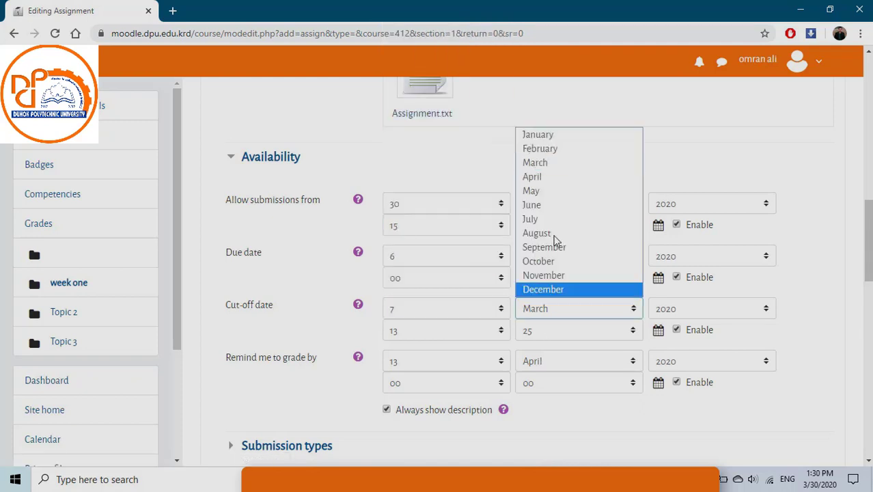
pyautogui.click(553, 176)
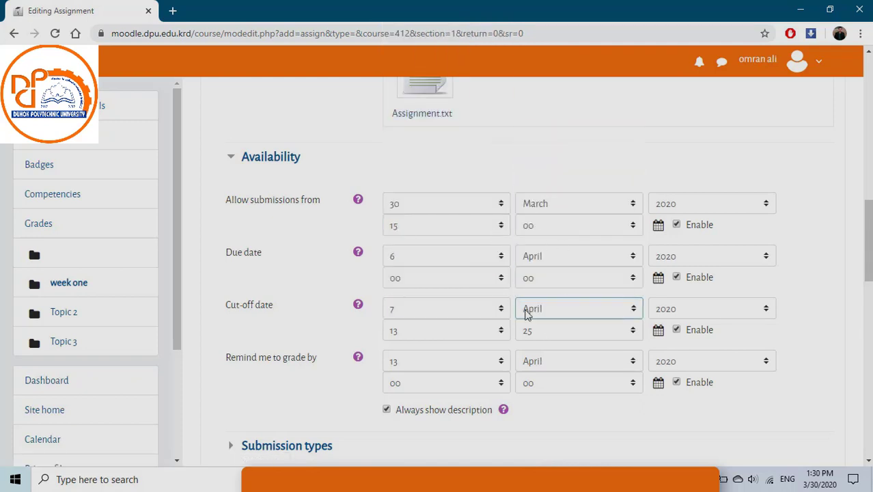
# Expand the Submission types settings, allow online text submissions, and enable a word limit of 50
pyautogui.scroll(-2, 870, 219)
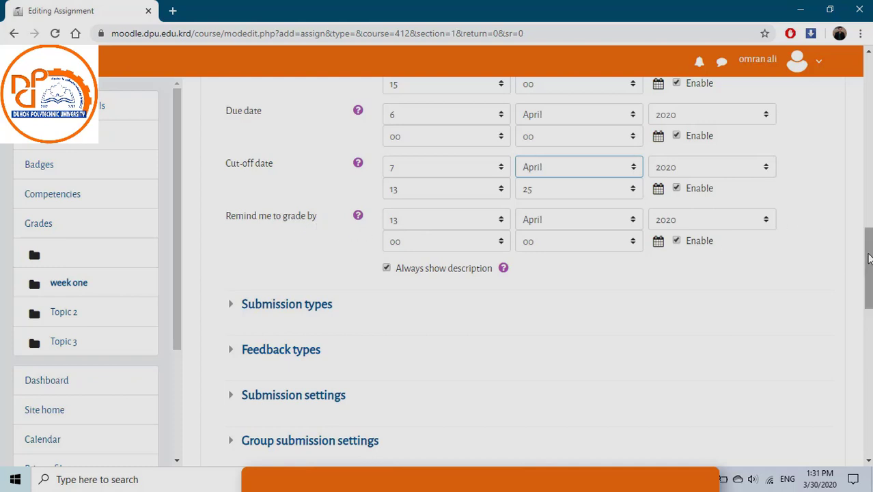
pyautogui.moveTo(868, 254); pyautogui.dragTo(869, 277)
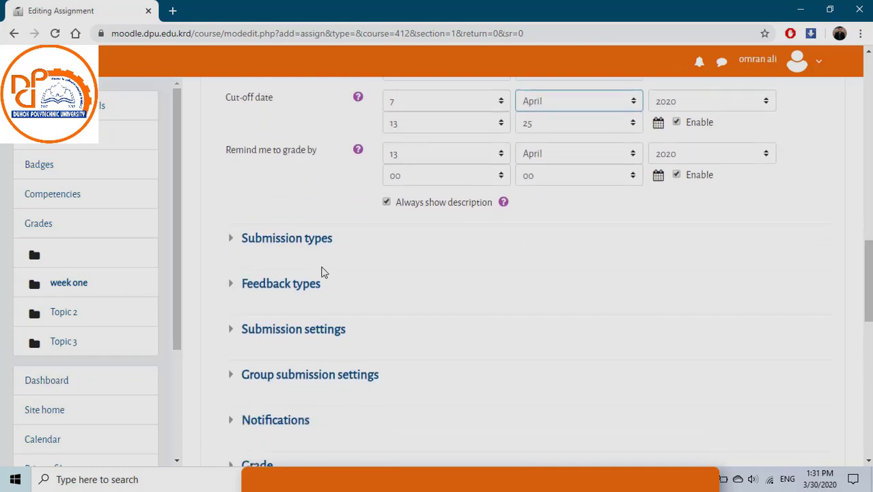
pyautogui.click(233, 240)
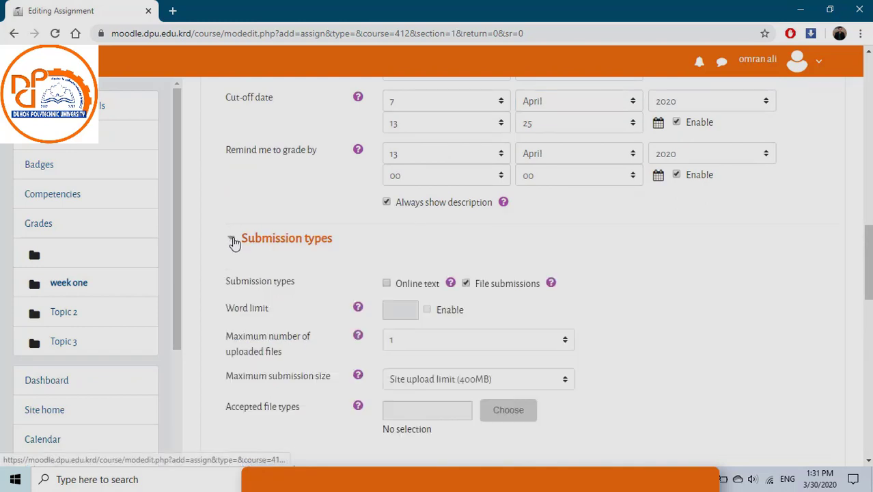
pyautogui.scroll(-3, 478, 273)
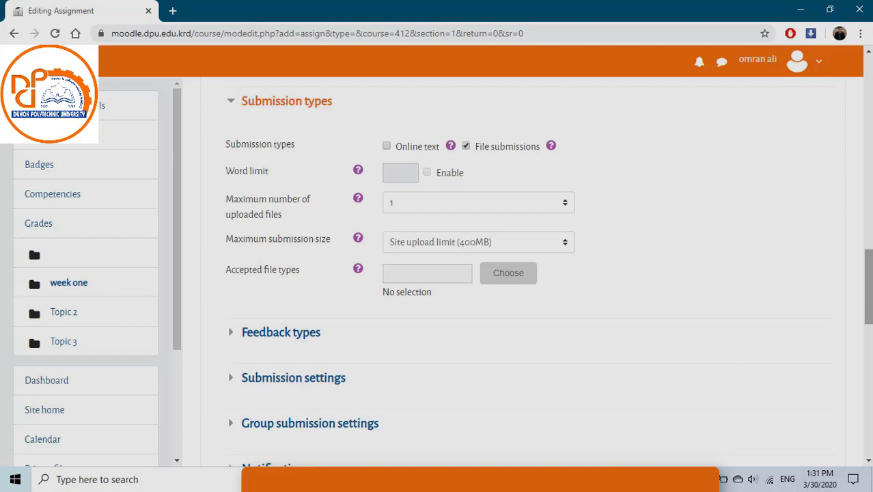
pyautogui.click(387, 147)
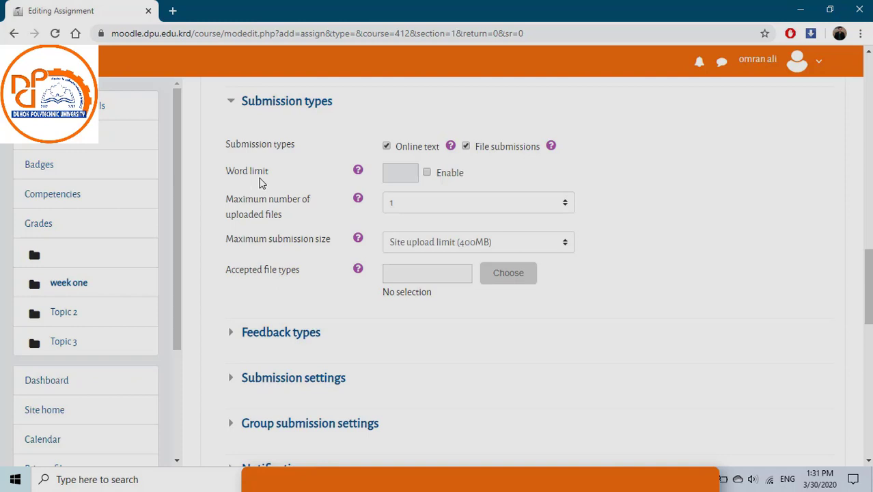
pyautogui.click(427, 173)
pyautogui.click(400, 172)
pyautogui.write('50')
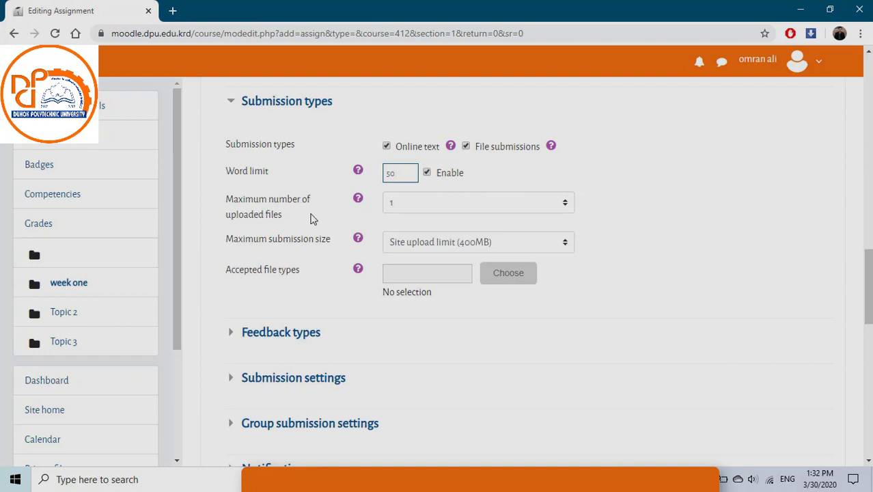
# Review the choices for the maximum number of uploaded files and the maximum submission size
pyautogui.click(402, 209)
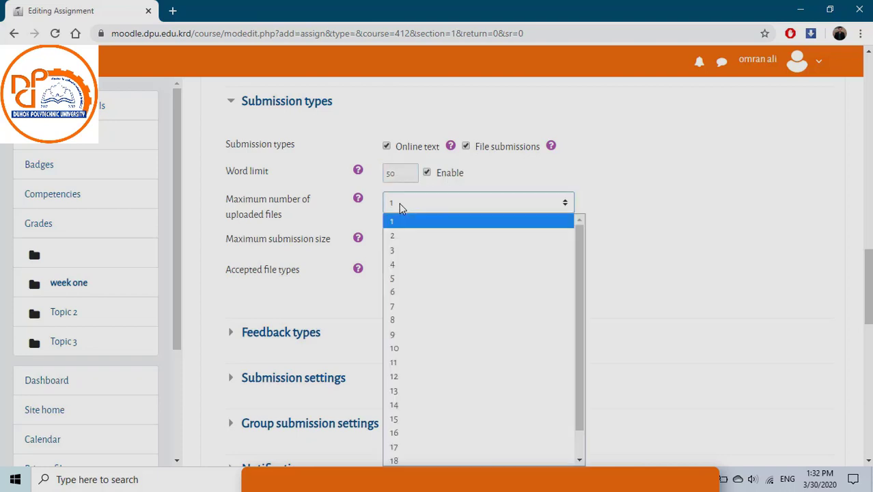
pyautogui.click(402, 208)
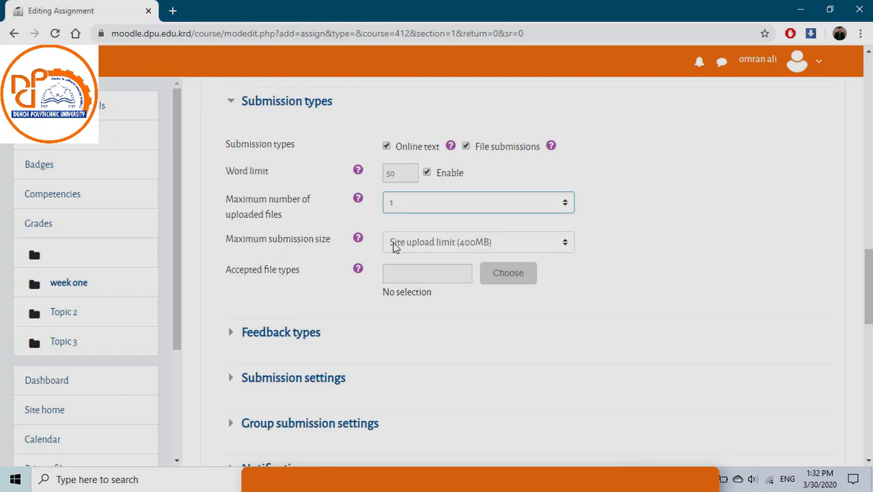
pyautogui.click(430, 243)
pyautogui.click(430, 243)
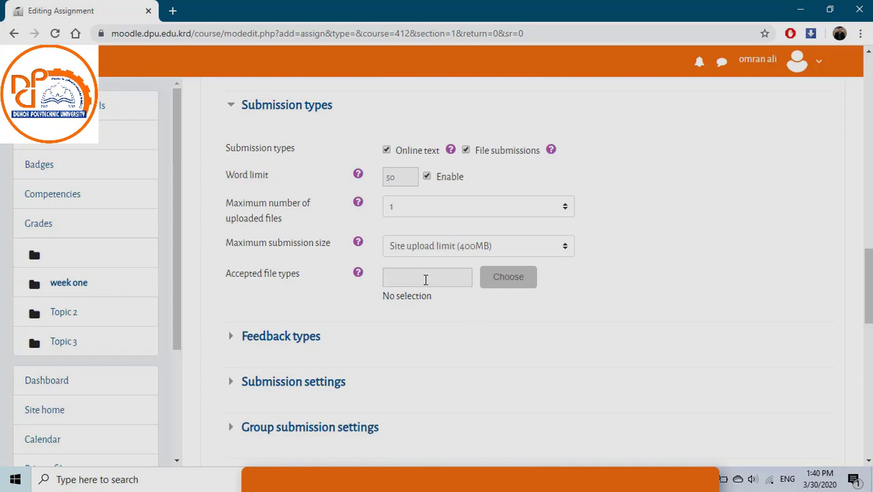
# View the list of accepted file types without selecting any, and enter .pdf as the accepted file type
pyautogui.click(503, 282)
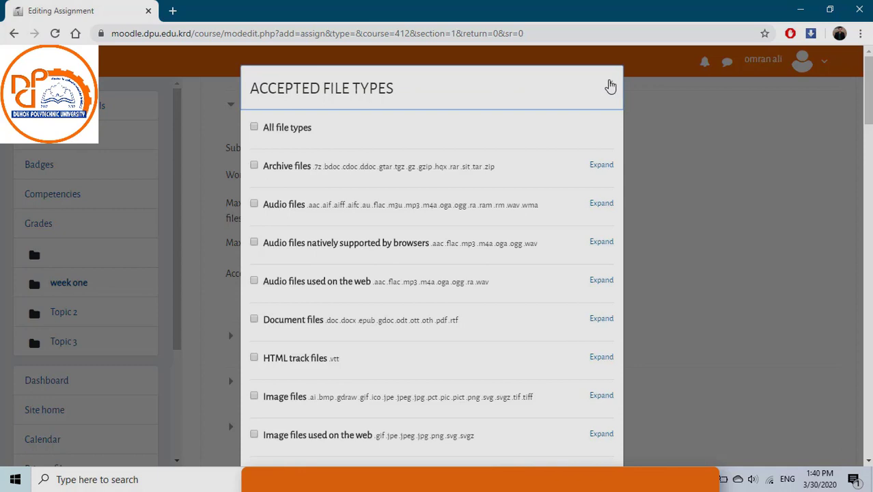
pyautogui.click(611, 86)
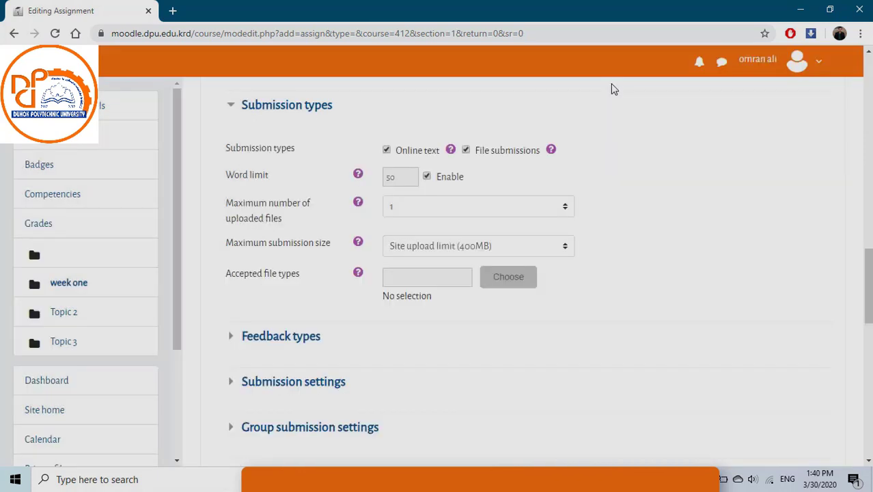
pyautogui.click(403, 277)
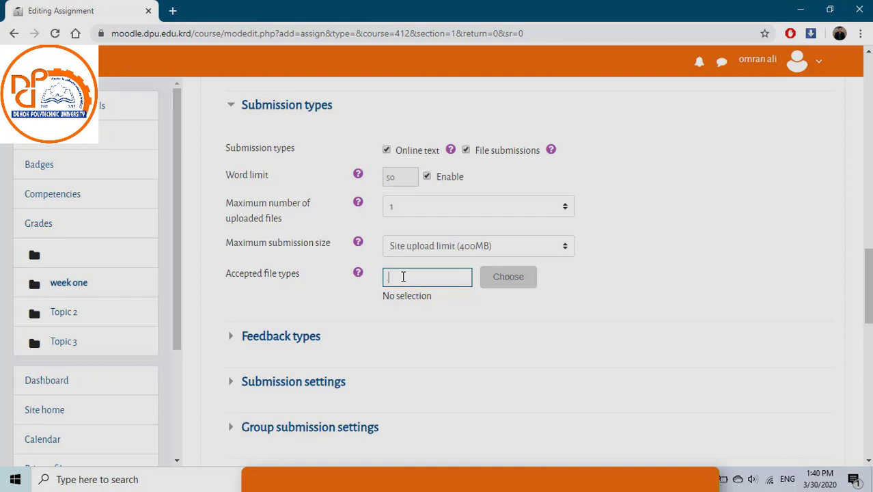
pyautogui.write('.pdf')
# Examine the Feedback types, Submission settings, Group submission settings and Notifications sections, collapsing each one after viewing it
pyautogui.click(232, 338)
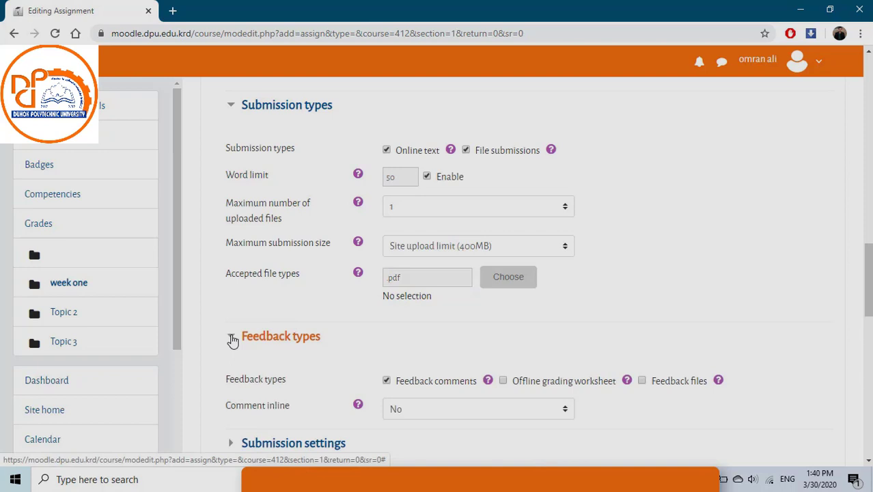
pyautogui.click(232, 338)
pyautogui.scroll(-2, 229, 234)
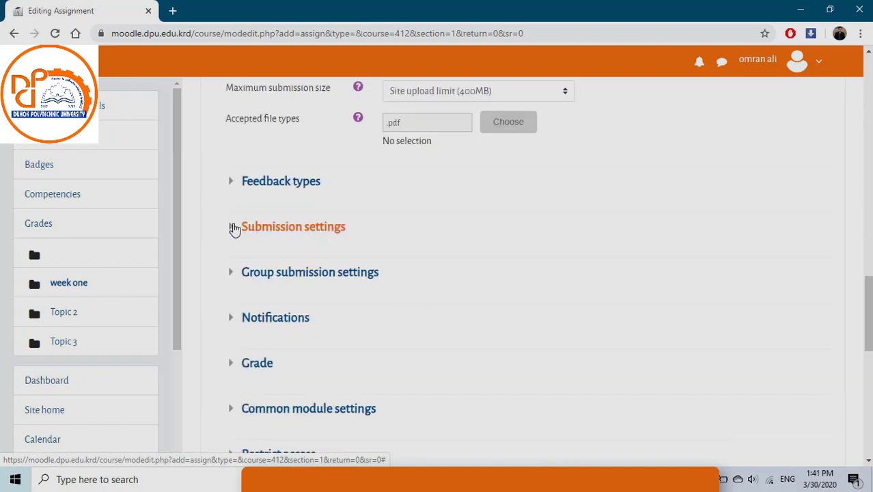
pyautogui.click(230, 230)
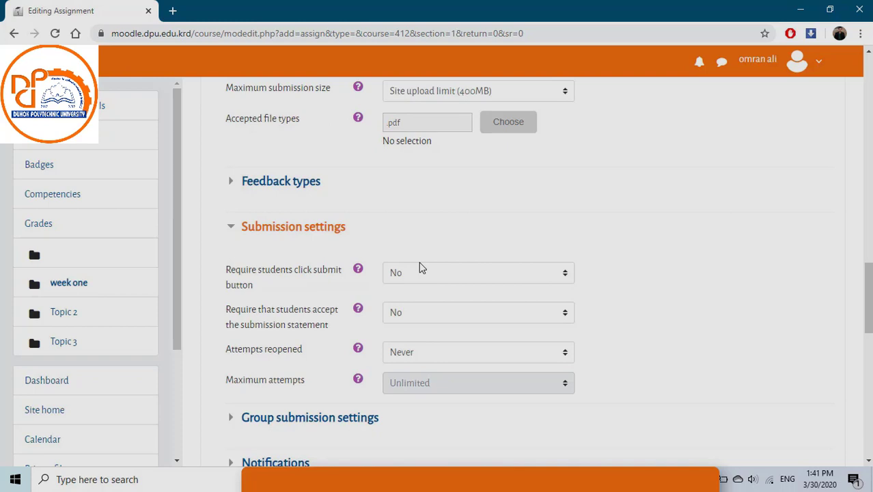
pyautogui.click(234, 233)
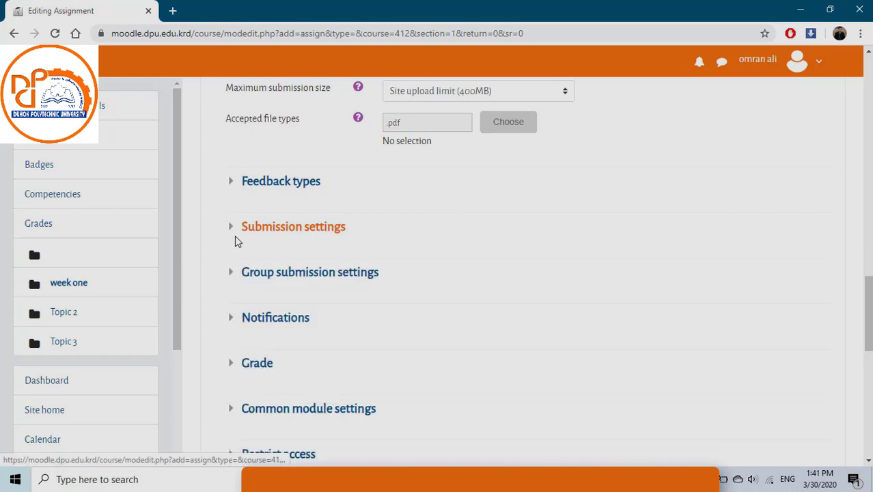
pyautogui.click(233, 275)
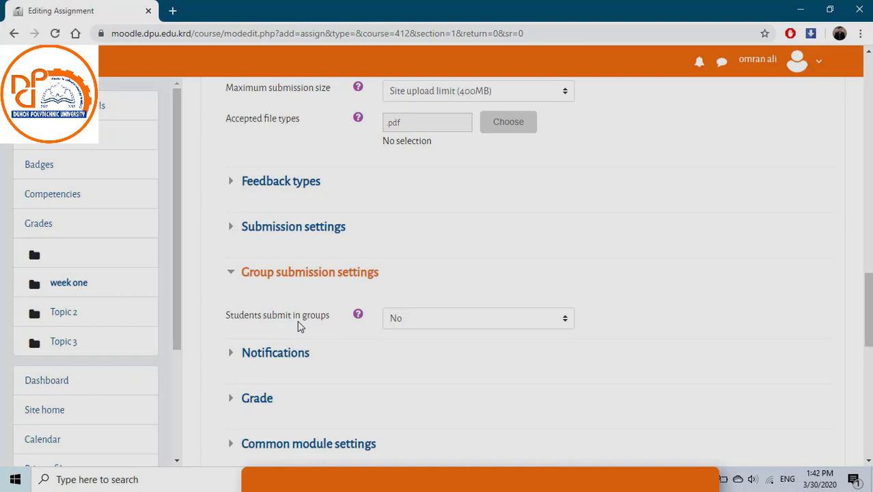
pyautogui.click(233, 274)
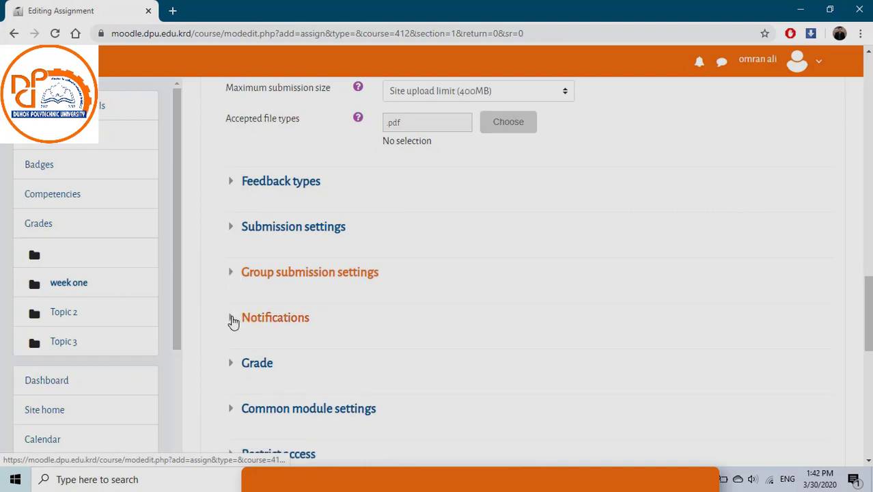
pyautogui.click(232, 319)
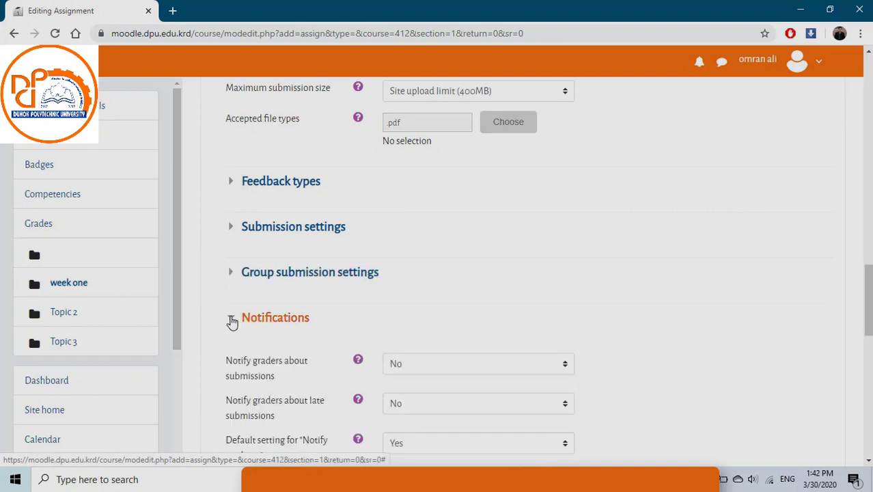
pyautogui.click(233, 320)
# Expand the Grade settings of the assignment
pyautogui.click(232, 366)
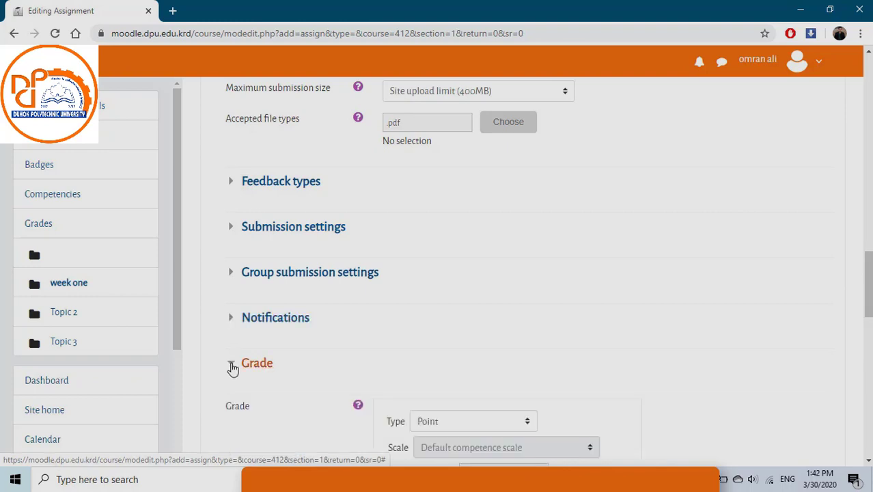
pyautogui.moveTo(869, 289); pyautogui.dragTo(870, 321)
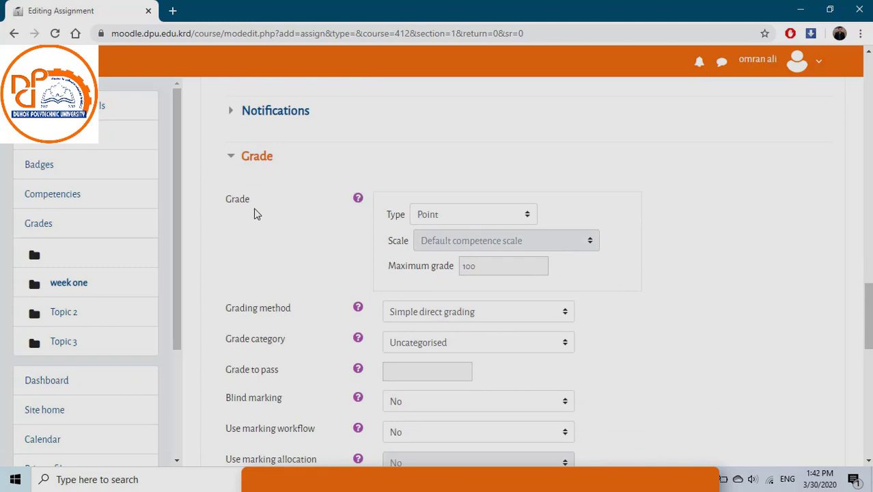
# Switch the grade type to Scale to view the available scales, and return the type to Point
pyautogui.click(457, 218)
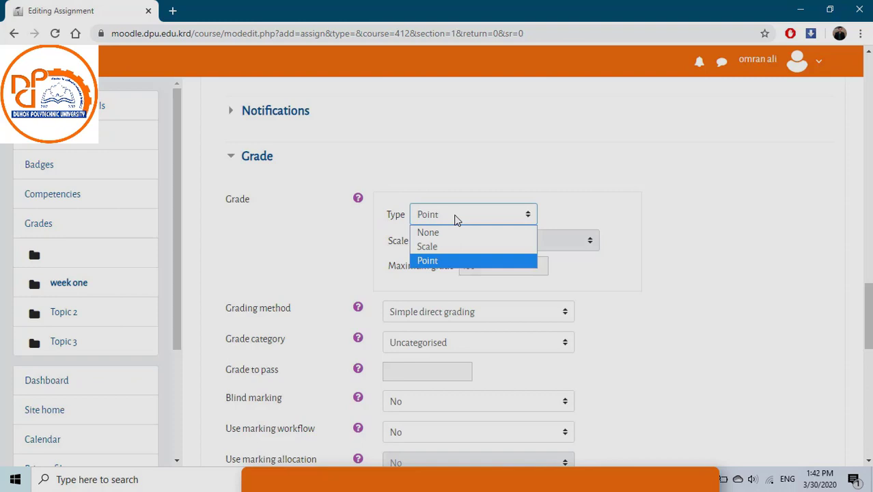
pyautogui.click(443, 247)
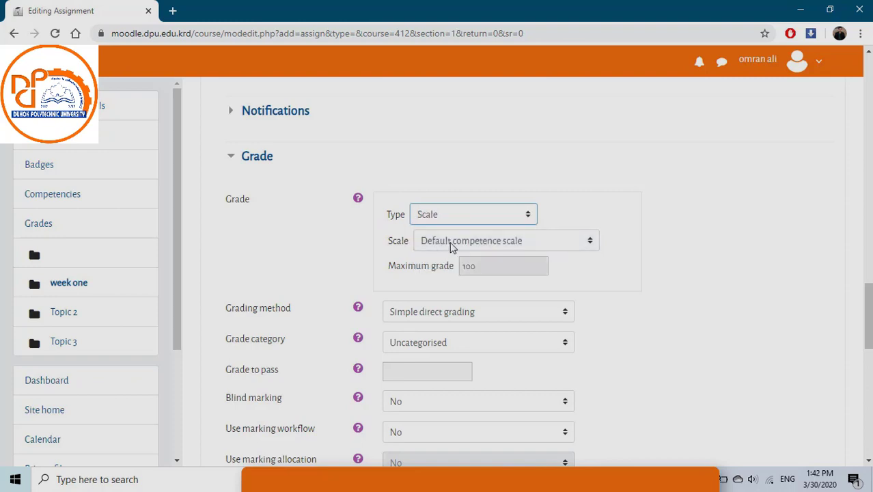
pyautogui.click(443, 245)
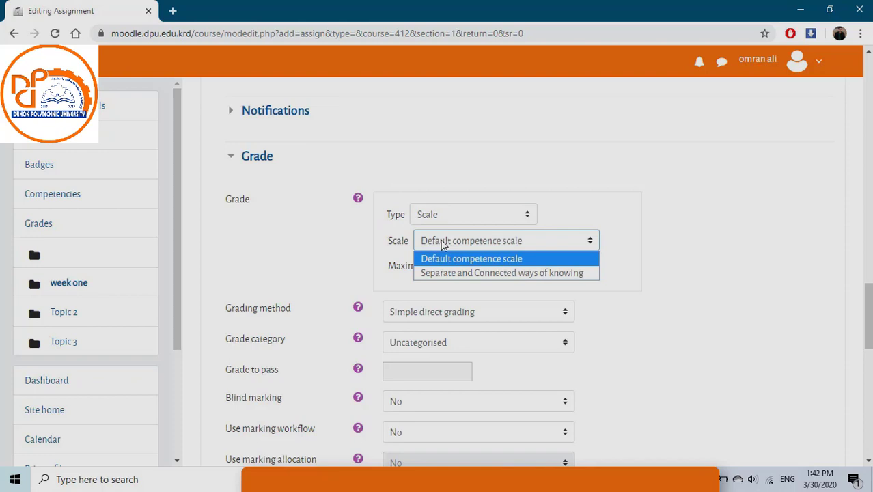
pyautogui.click(442, 242)
pyautogui.click(451, 218)
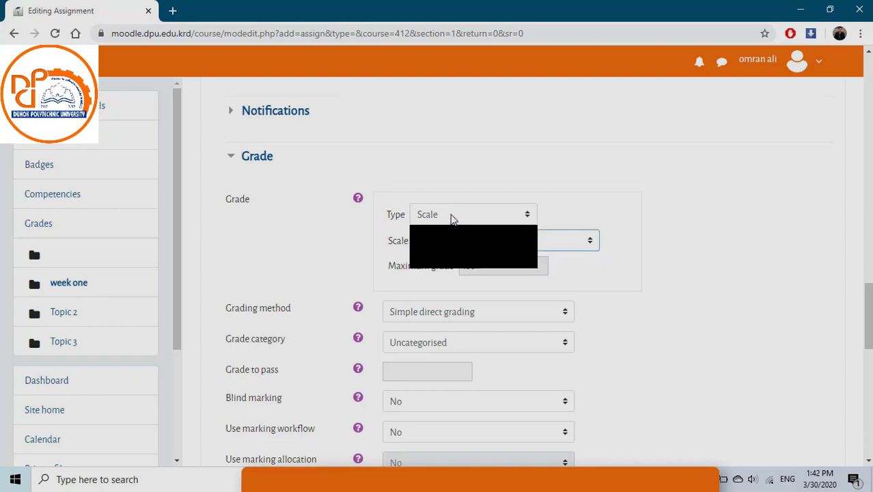
pyautogui.click(429, 262)
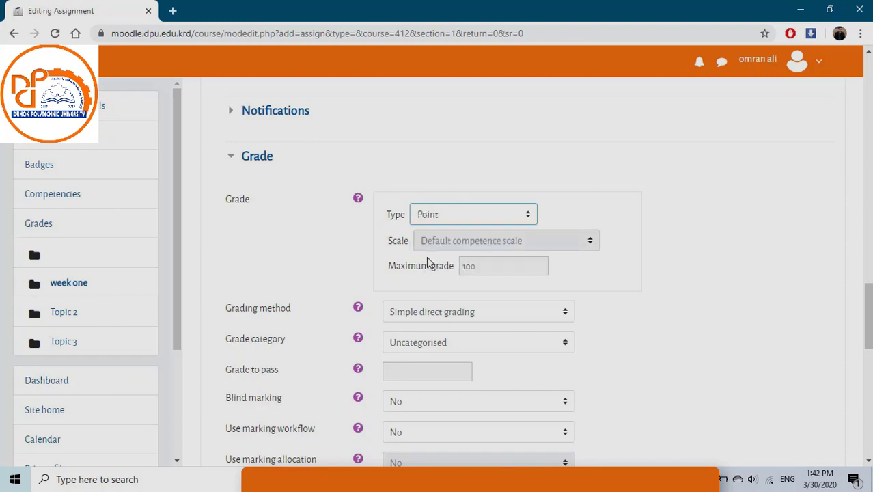
# Set the maximum grade to 10 and the grade to pass to 5
pyautogui.click(480, 266)
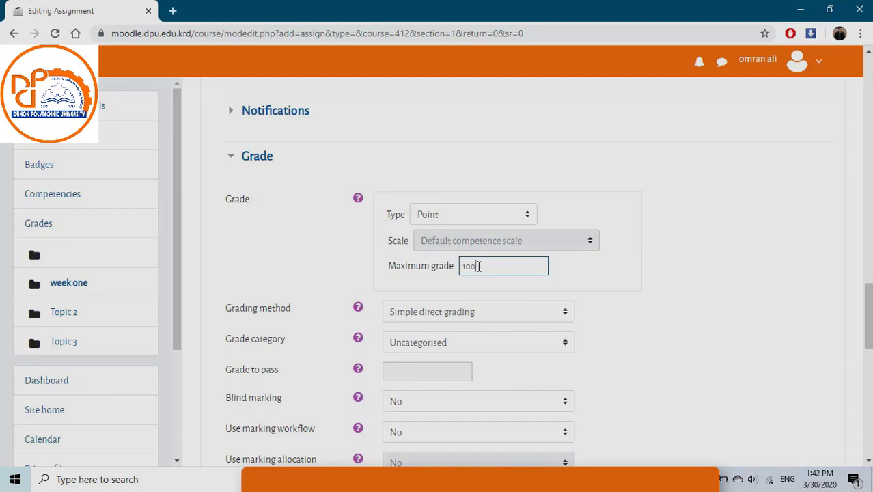
pyautogui.press('BackSpace')
pyautogui.click(398, 372)
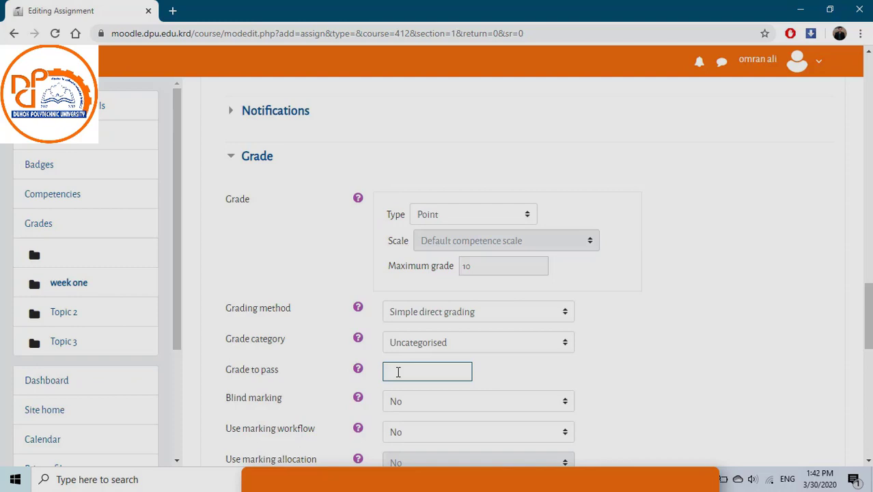
pyautogui.write('5')
# Examine the availability options in the Common module settings, and collapse the section
pyautogui.moveTo(865, 293); pyautogui.dragTo(869, 336)
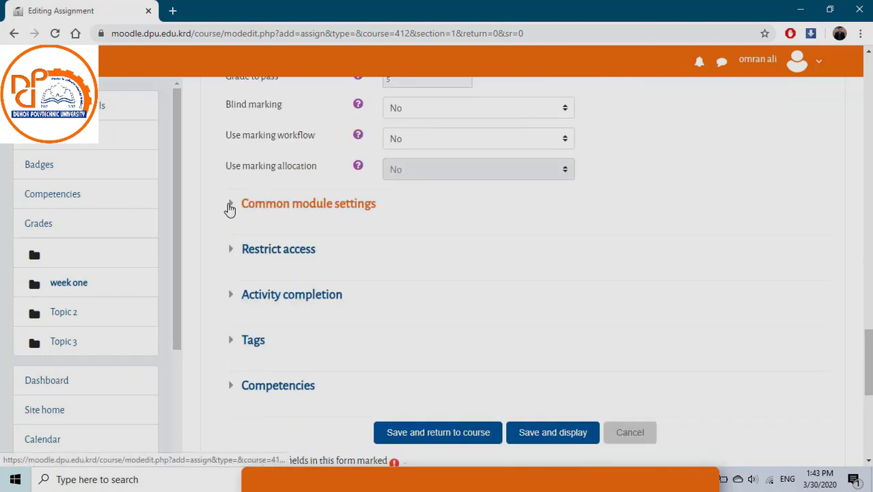
pyautogui.click(231, 207)
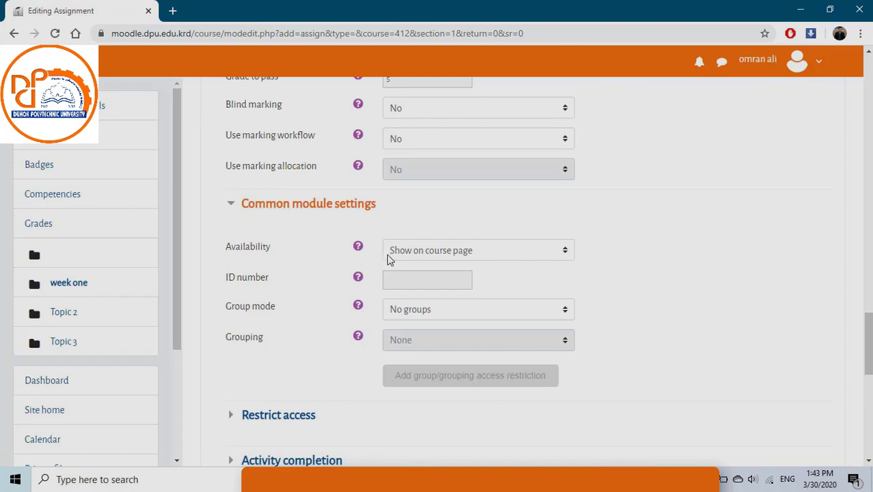
pyautogui.click(426, 254)
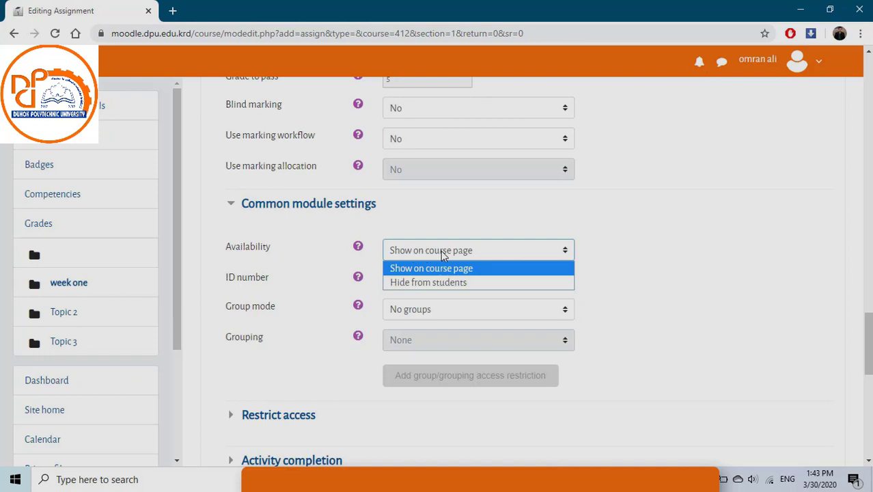
pyautogui.click(441, 251)
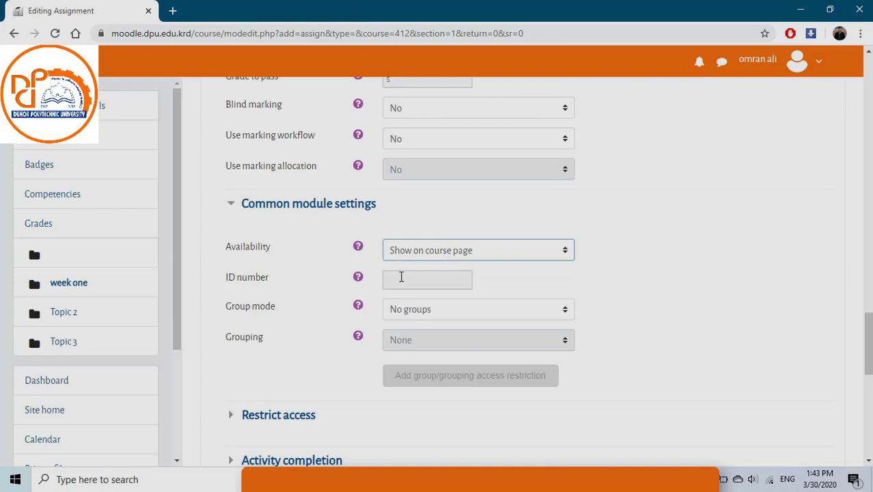
pyautogui.click(232, 214)
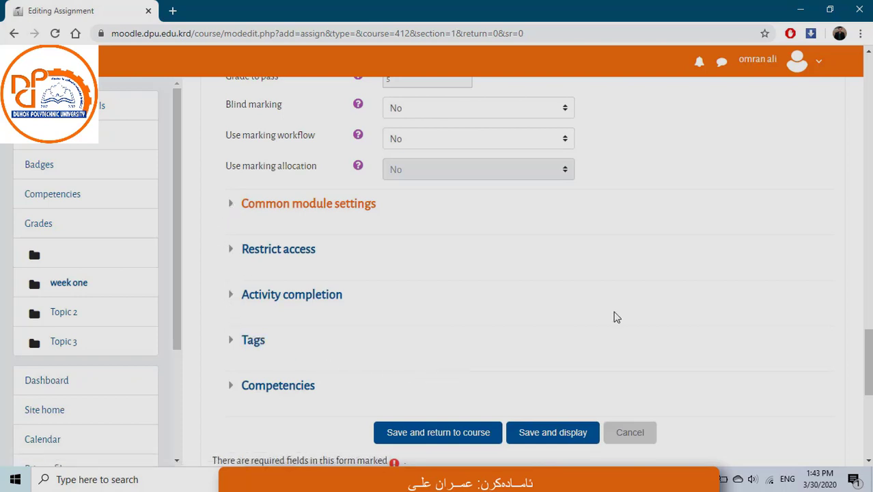
# Save the assignment and return to the course page
pyautogui.moveTo(868, 336); pyautogui.dragTo(868, 362)
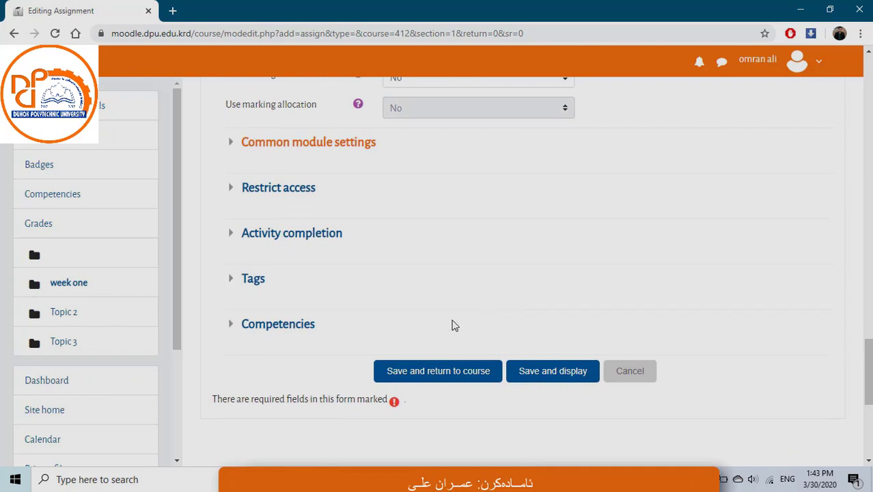
pyautogui.click(417, 377)
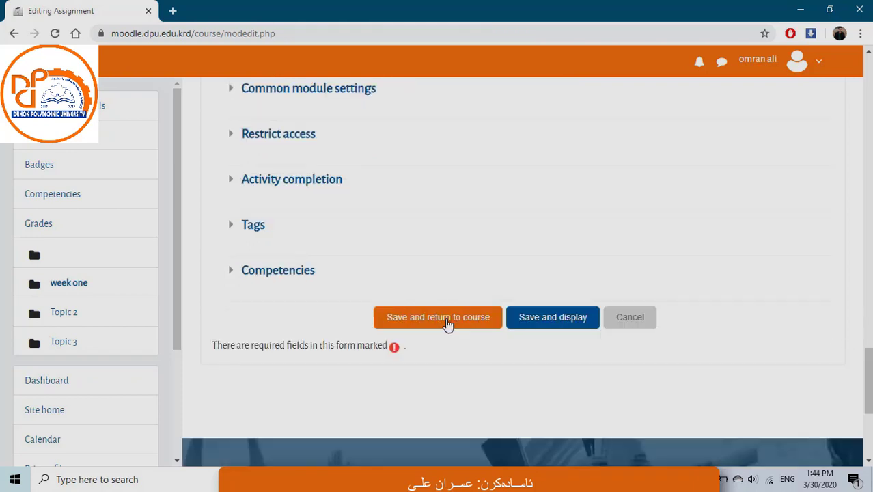
pyautogui.click(448, 324)
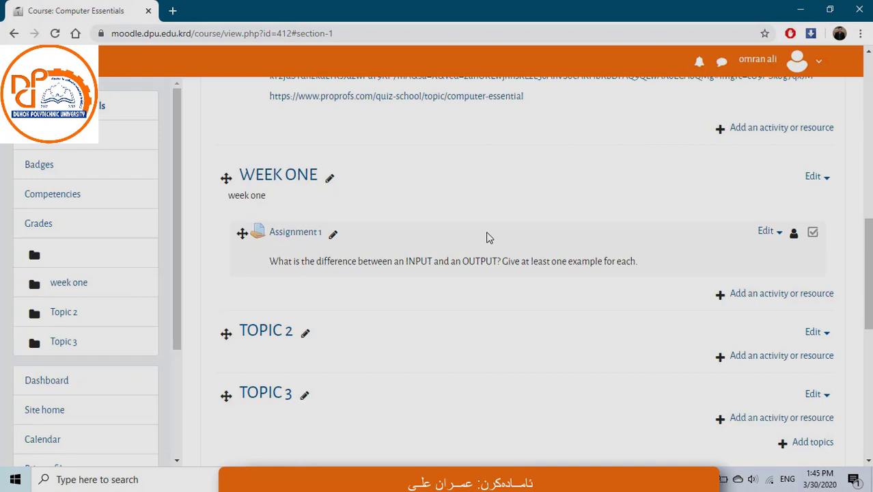
pyautogui.click(779, 233)
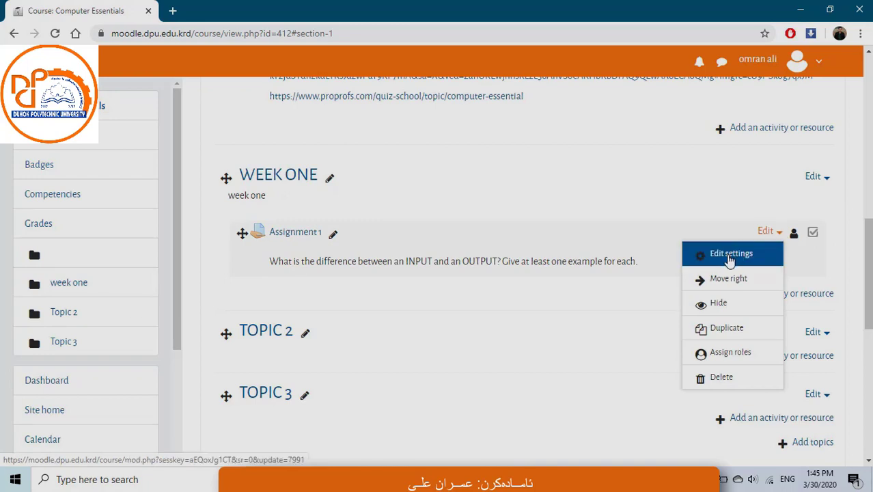
pyautogui.click(536, 240)
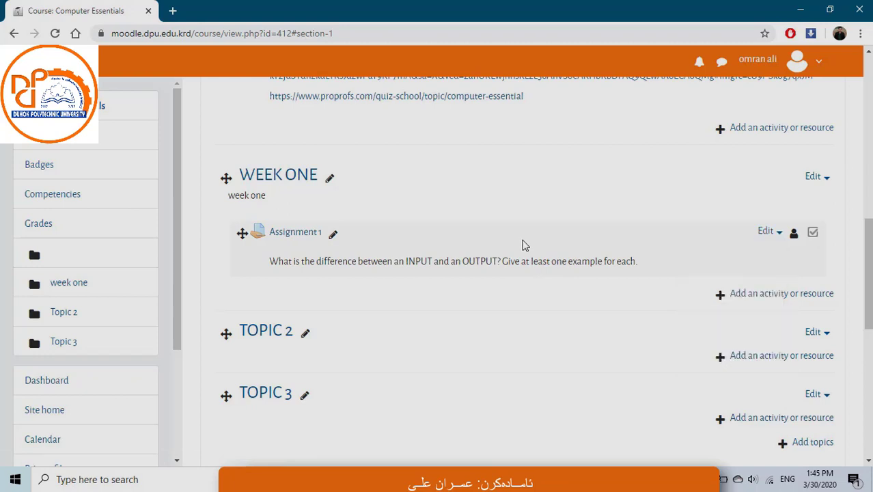